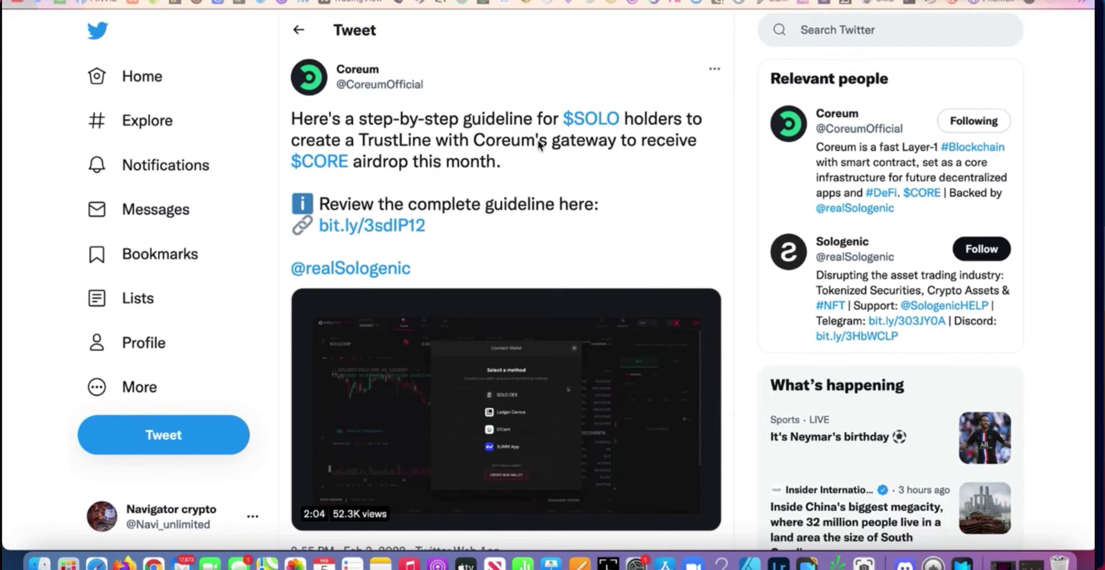
# Review the tweet and the XRPL Services Trust Set page listing the SOLO, FLR and SGB lines
pyautogui.scroll(-8, 657, 214)
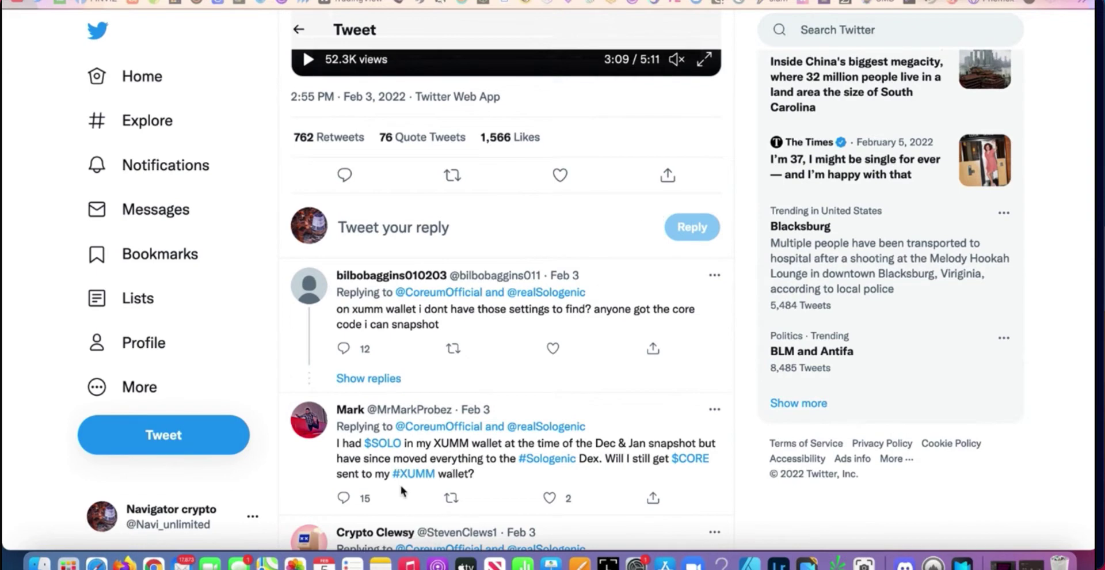
pyautogui.scroll(-4, 675, 317)
pyautogui.scroll(12, 675, 318)
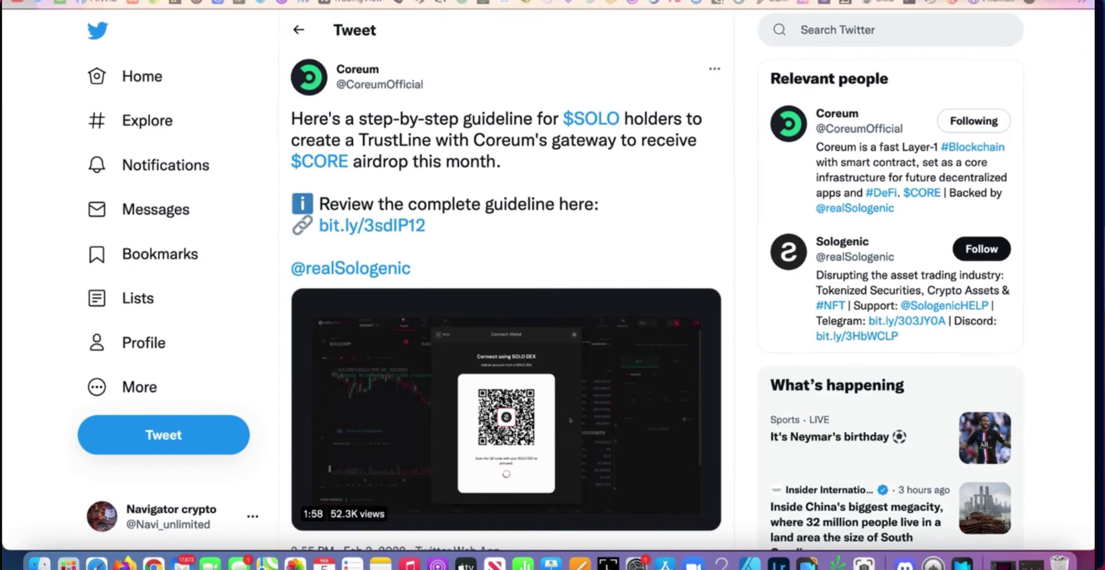
pyautogui.hotkey('ctrl', 'Tab')
pyautogui.scroll(10, 555, 125)
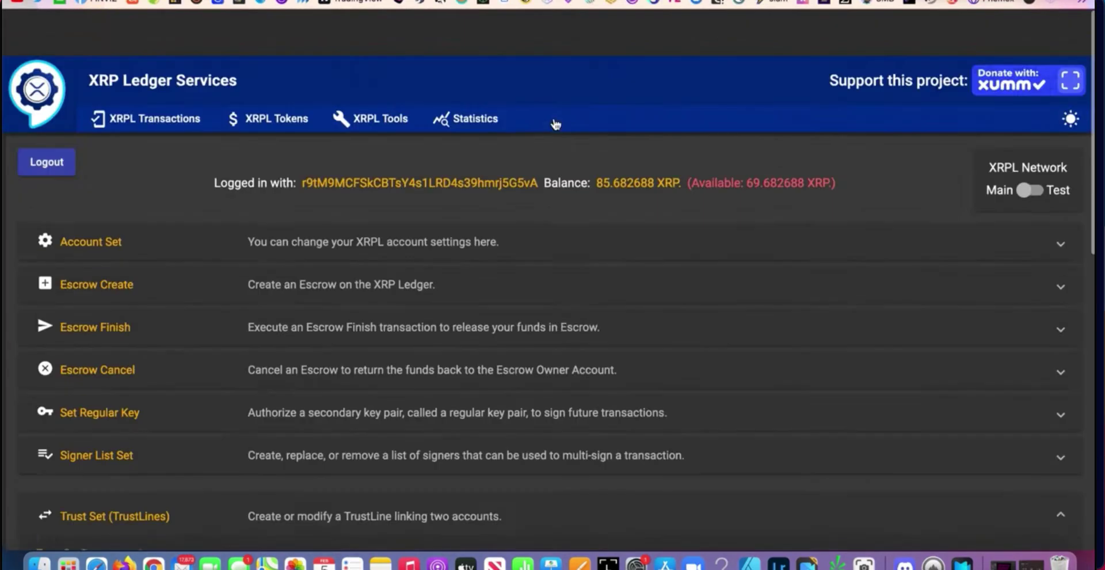
pyautogui.scroll(-2, 555, 125)
pyautogui.scroll(-2, 555, 124)
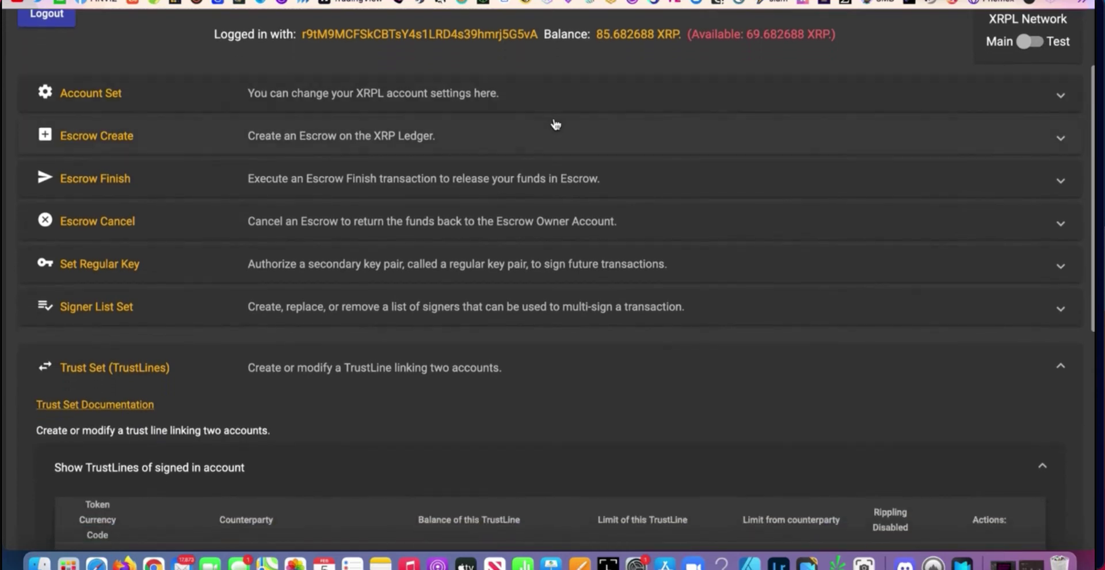
pyautogui.scroll(5, 555, 125)
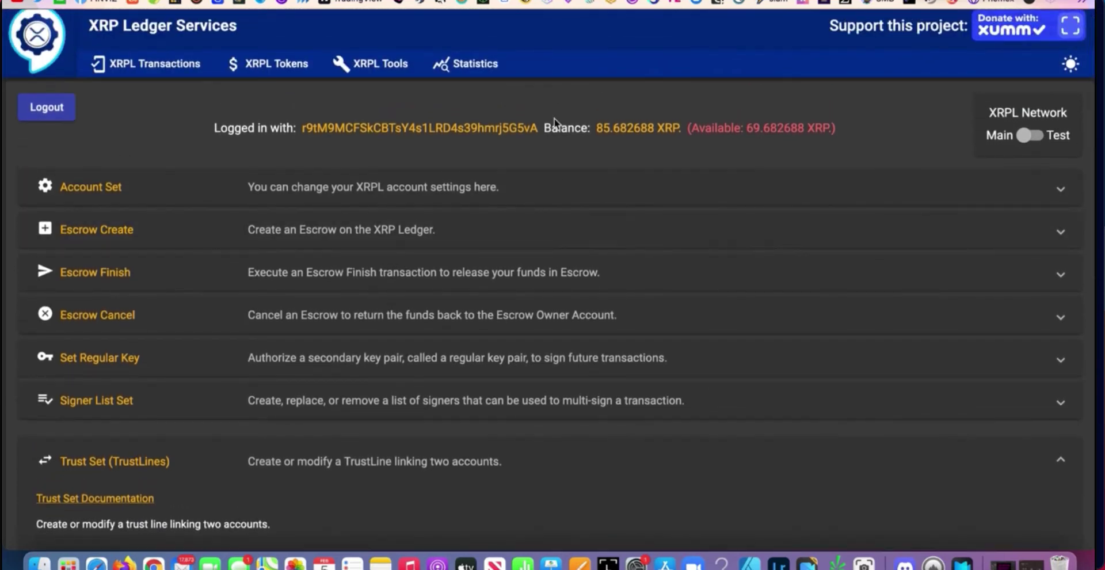
pyautogui.scroll(-3, 556, 124)
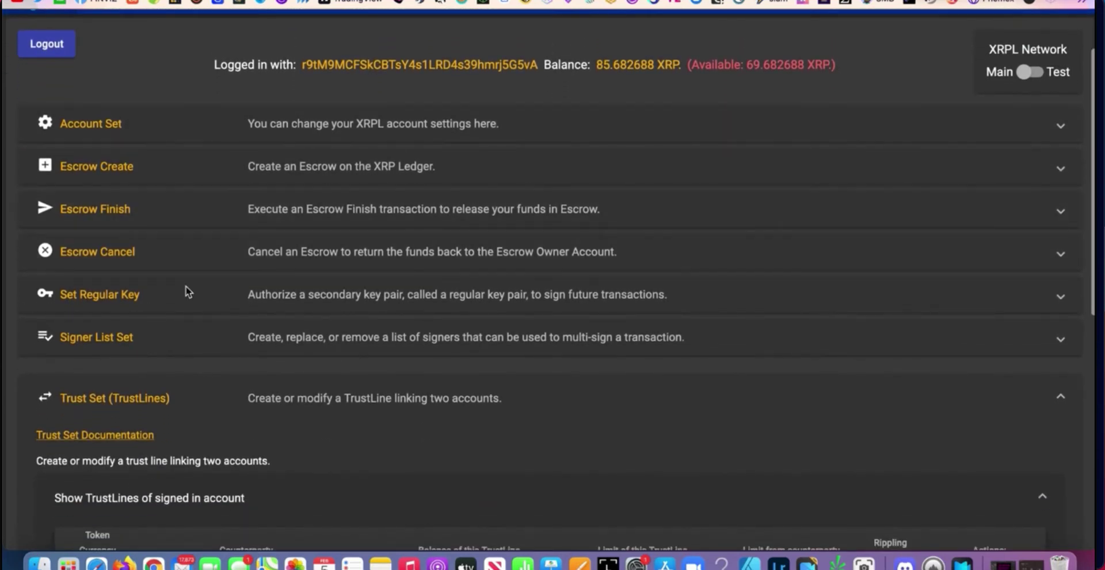
pyautogui.scroll(4, 340, 260)
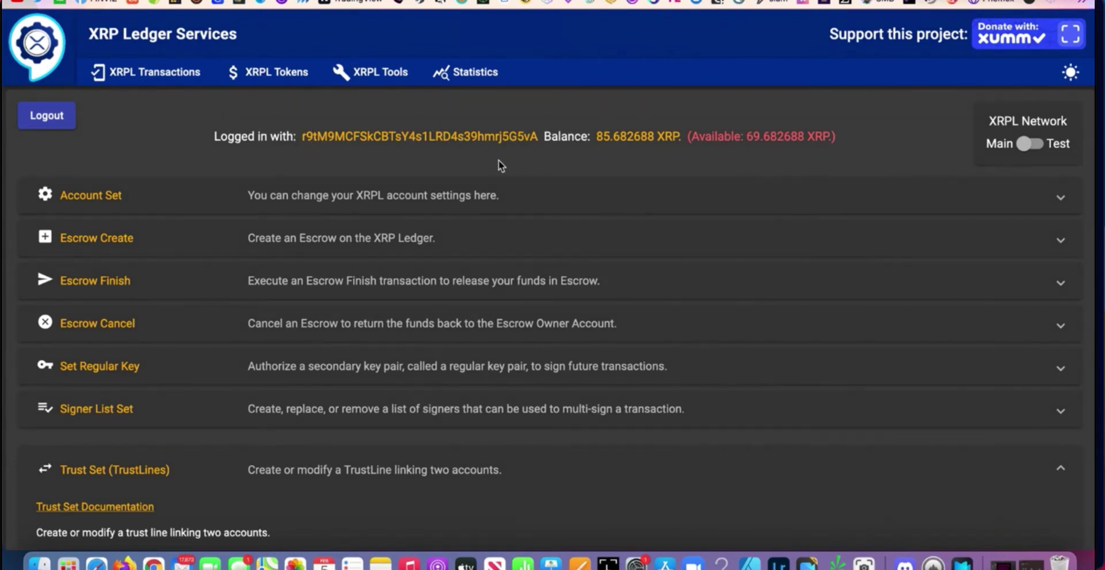
pyautogui.scroll(-5, 499, 163)
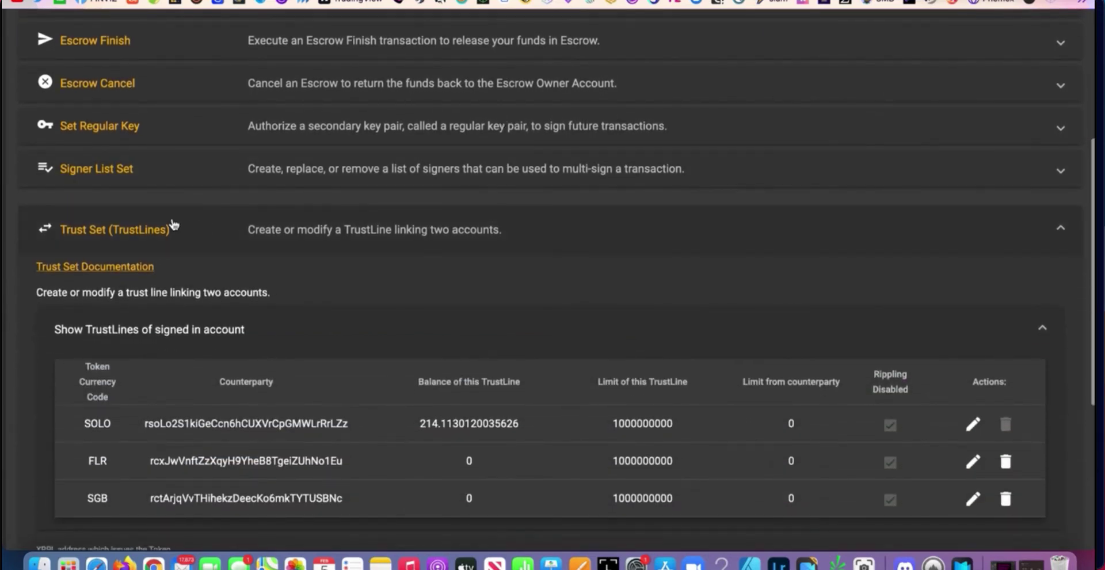
pyautogui.scroll(-2, 501, 323)
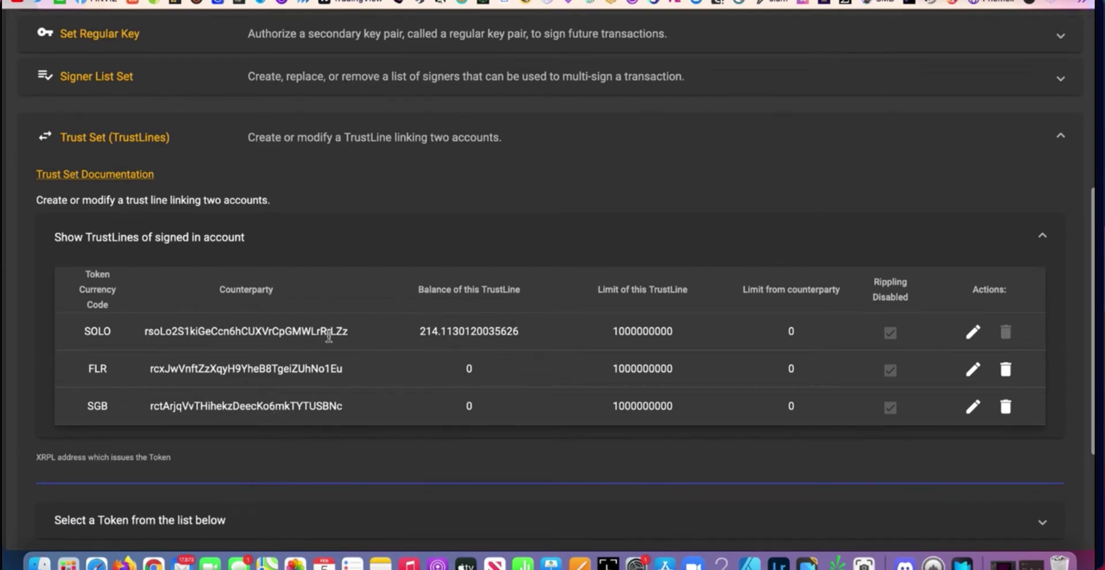
pyautogui.scroll(-1, 328, 337)
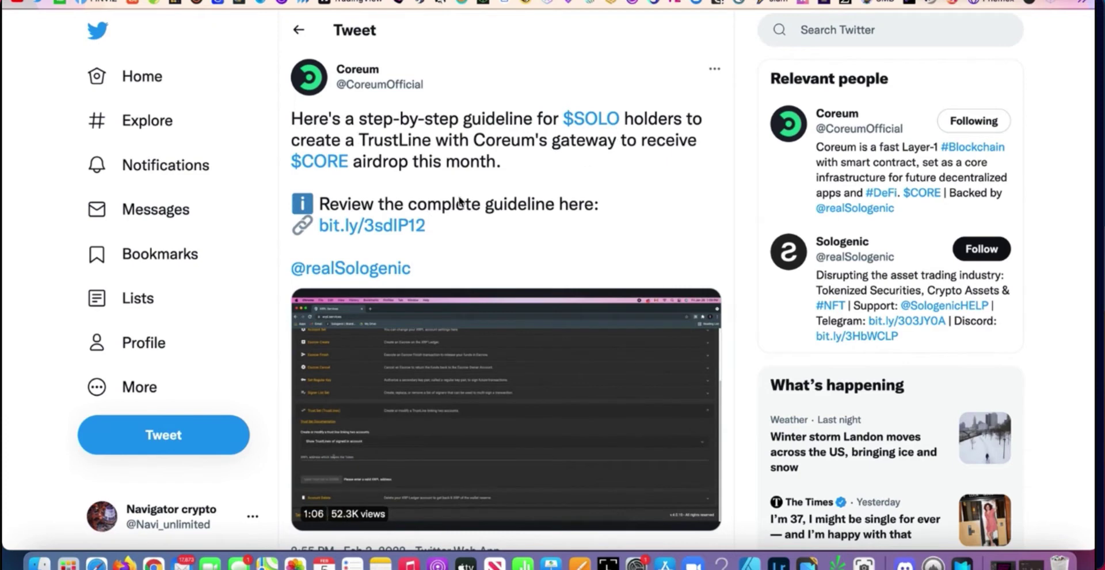
# Open the tweet's bit.ly guideline and scroll to the Coreum Gateway issuer and CORE currency code
pyautogui.click(366, 227)
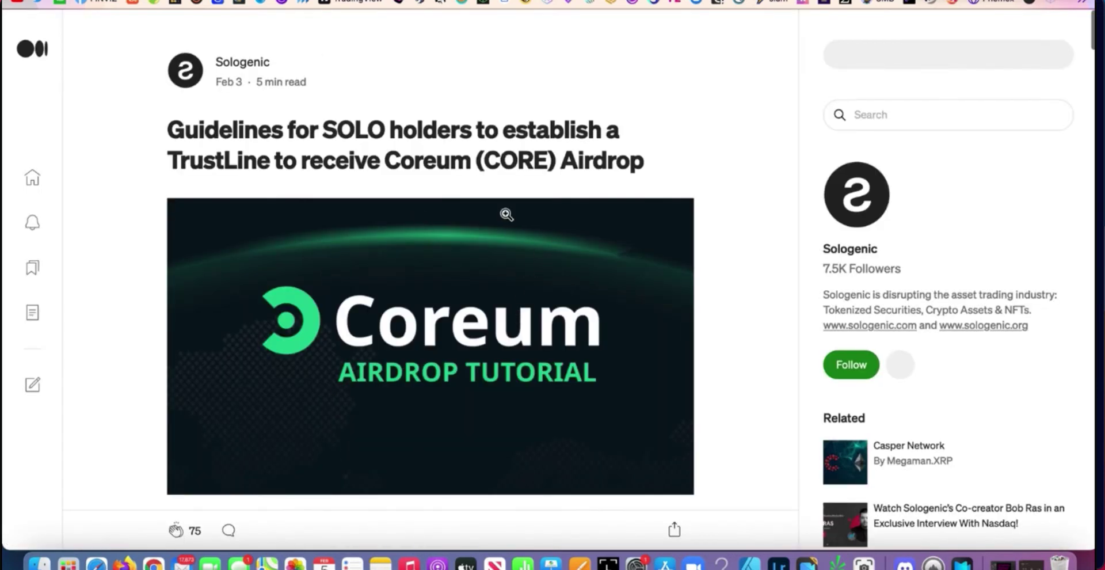
pyautogui.scroll(-10, 505, 214)
pyautogui.scroll(-10, 505, 214)
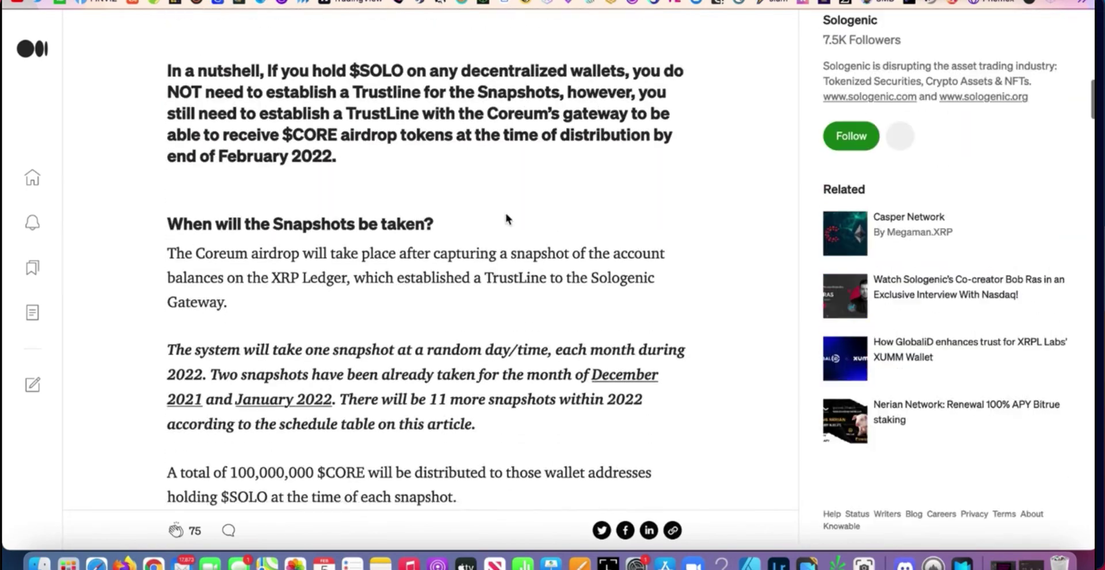
pyautogui.scroll(-6, 505, 214)
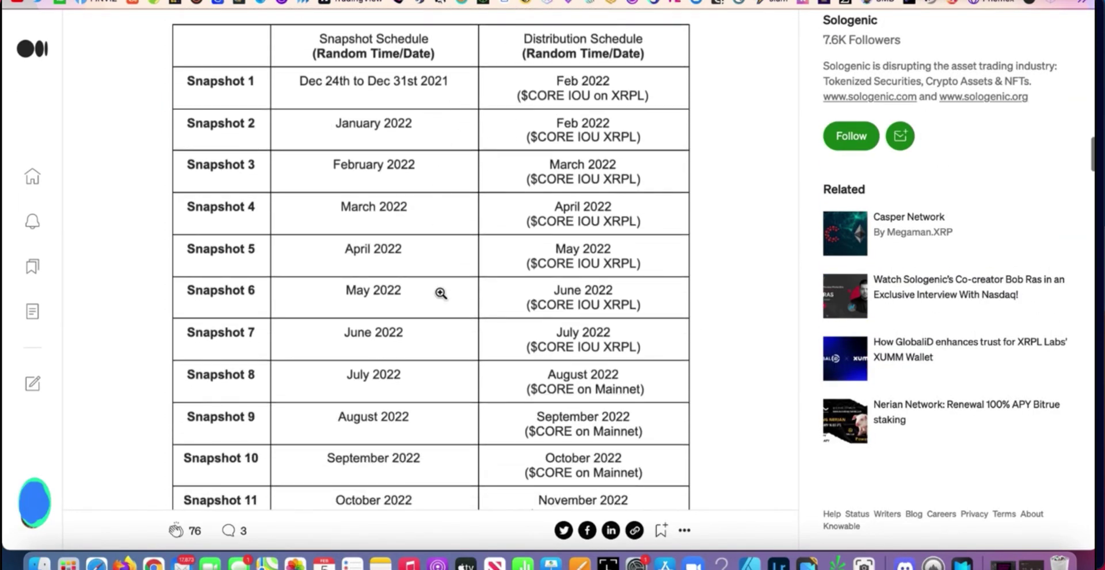
pyautogui.scroll(-8, 464, 412)
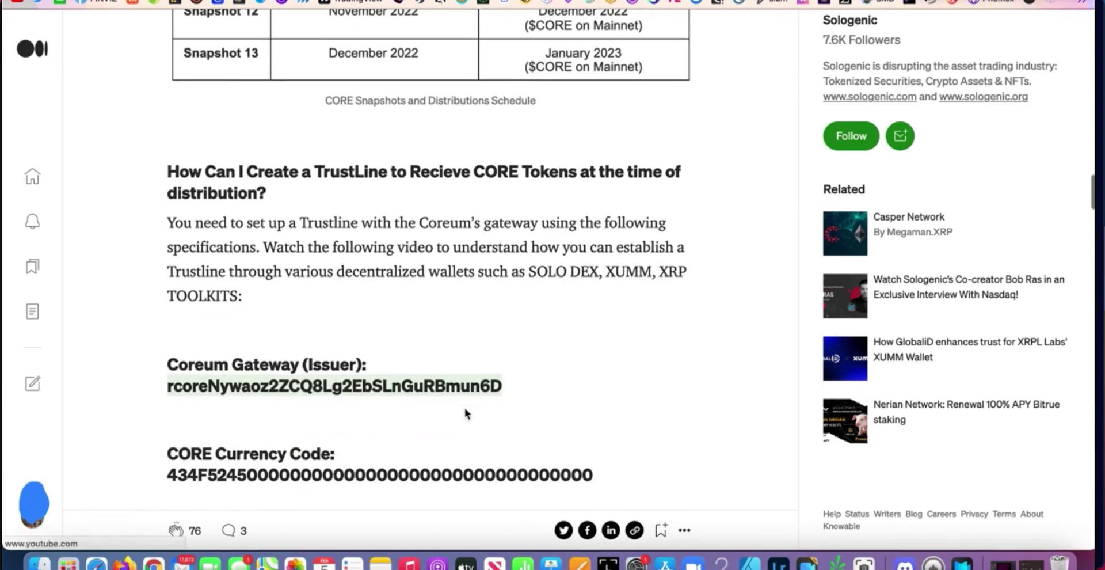
pyautogui.scroll(-2, 466, 413)
pyautogui.moveTo(210, 261)
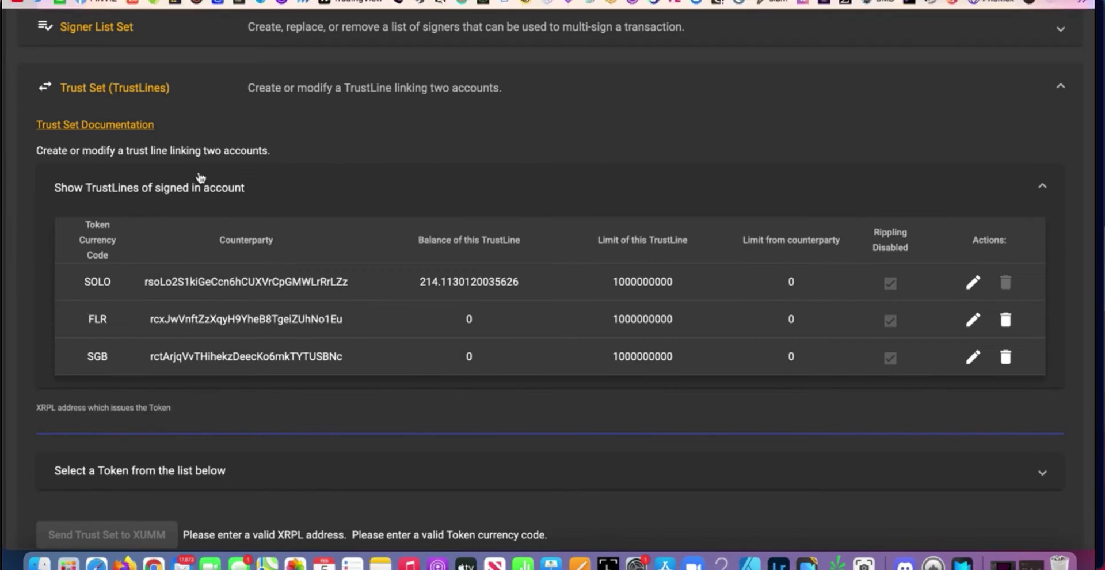
# Paste the Coreum issuer address into the Trust Set XRPL address field
pyautogui.scroll(1, 200, 178)
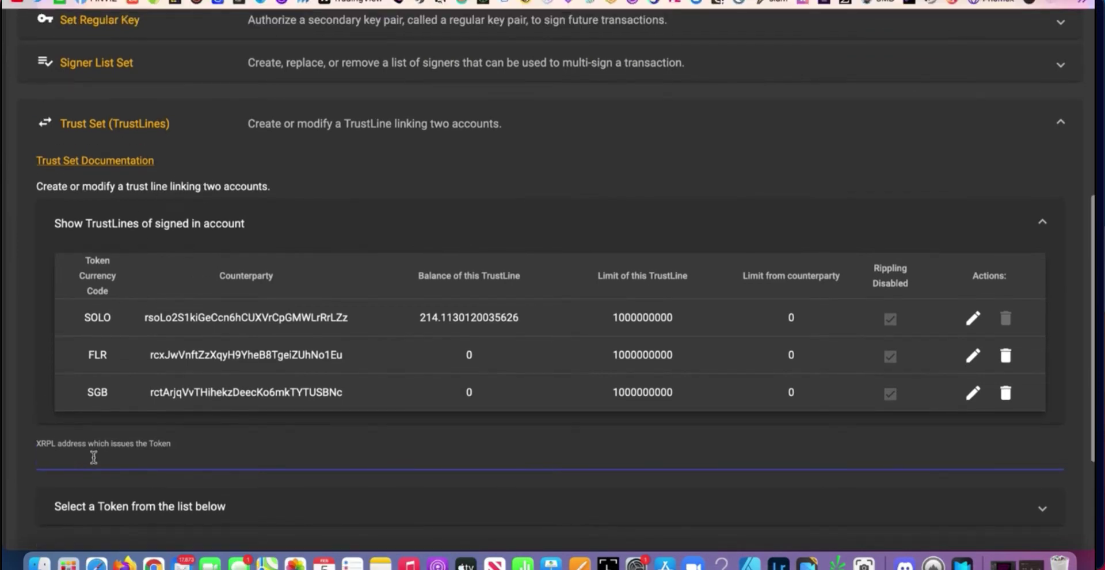
pyautogui.scroll(-3, 204, 454)
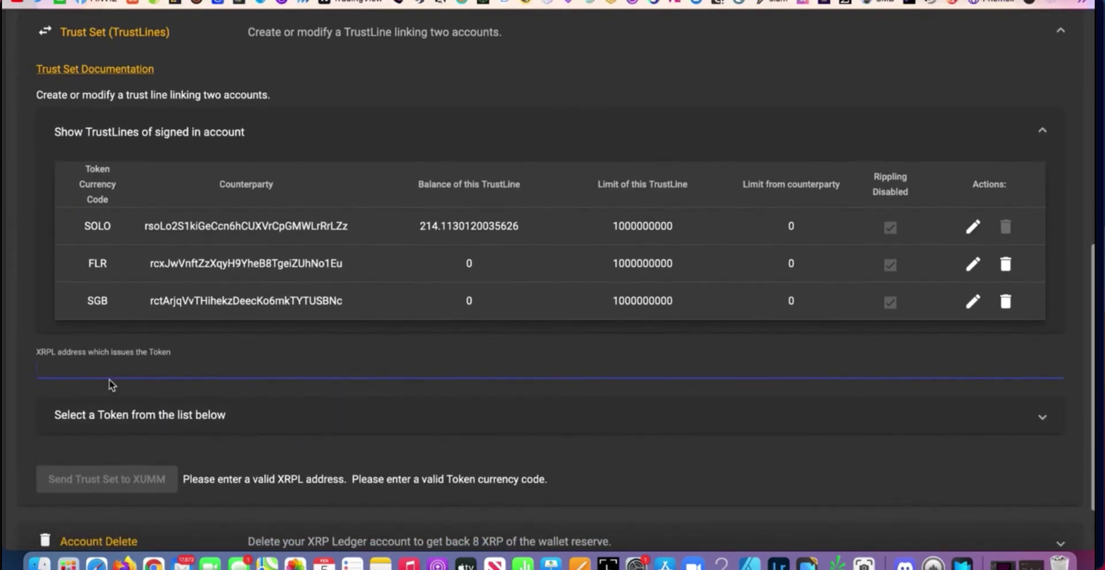
pyautogui.rightClick(80, 369)
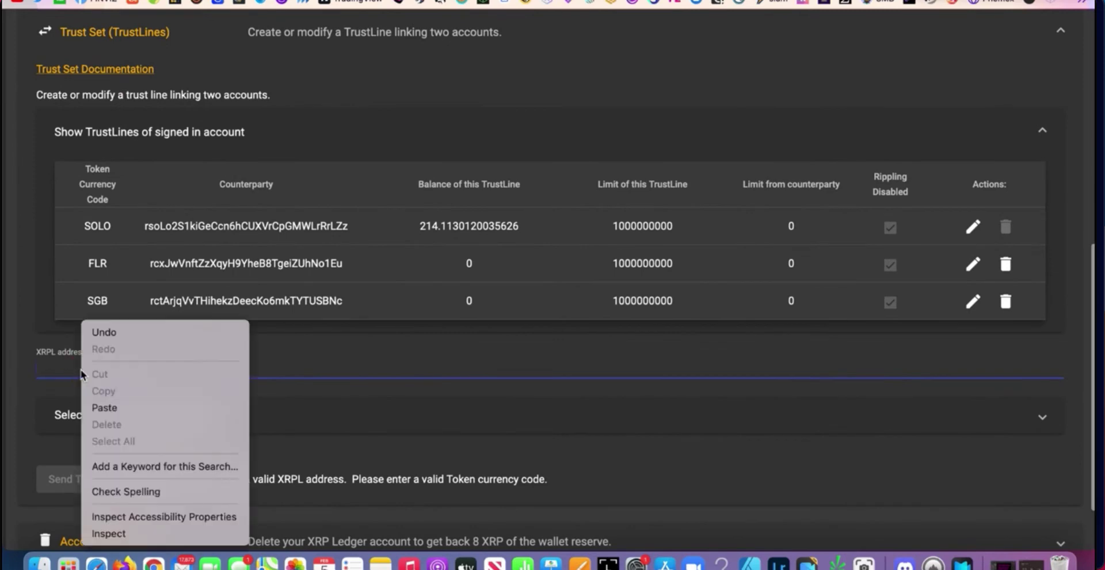
pyautogui.click(117, 408)
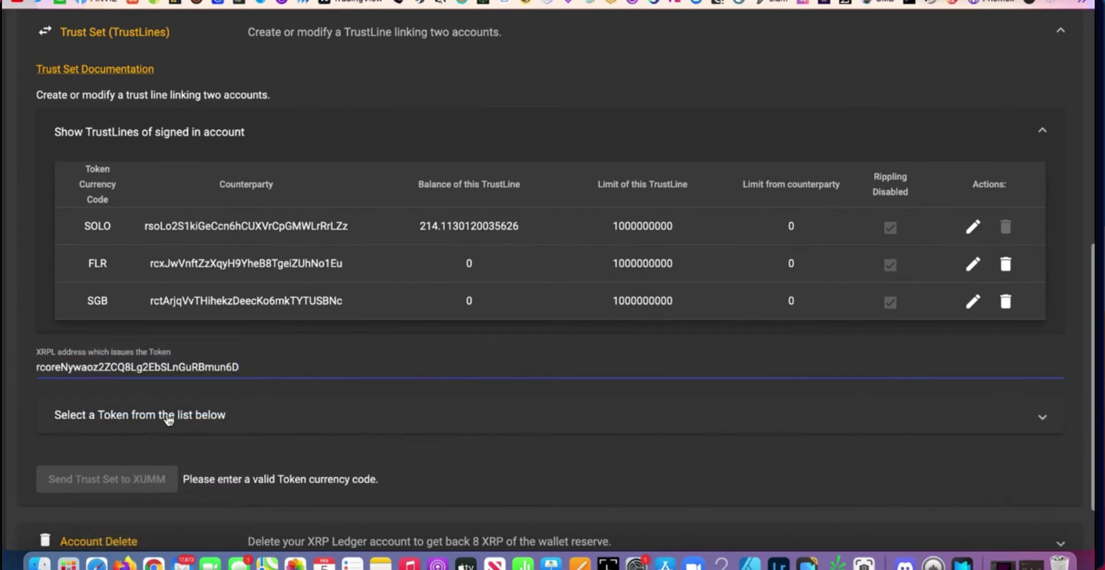
# Choose CORE from the issuer's token list, giving currency code CORE and limit 500000000
pyautogui.click(1042, 419)
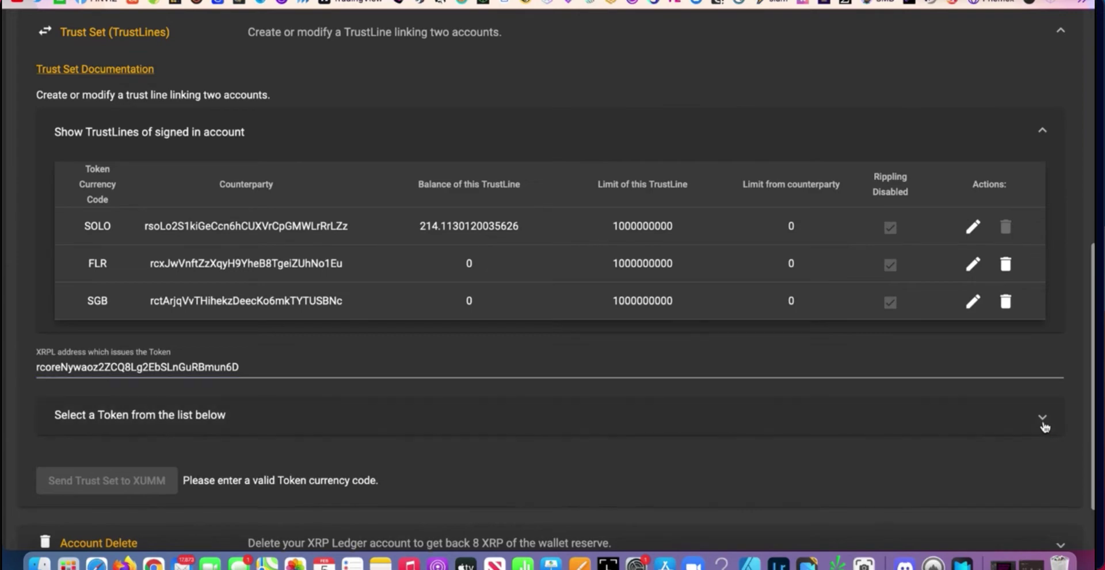
pyautogui.scroll(-2, 282, 431)
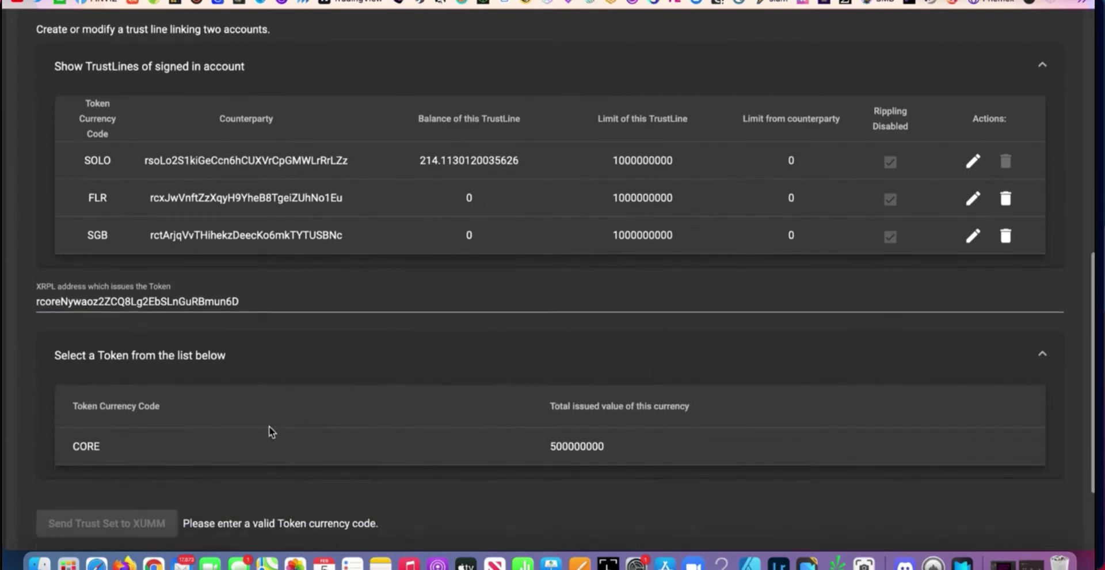
pyautogui.click(86, 447)
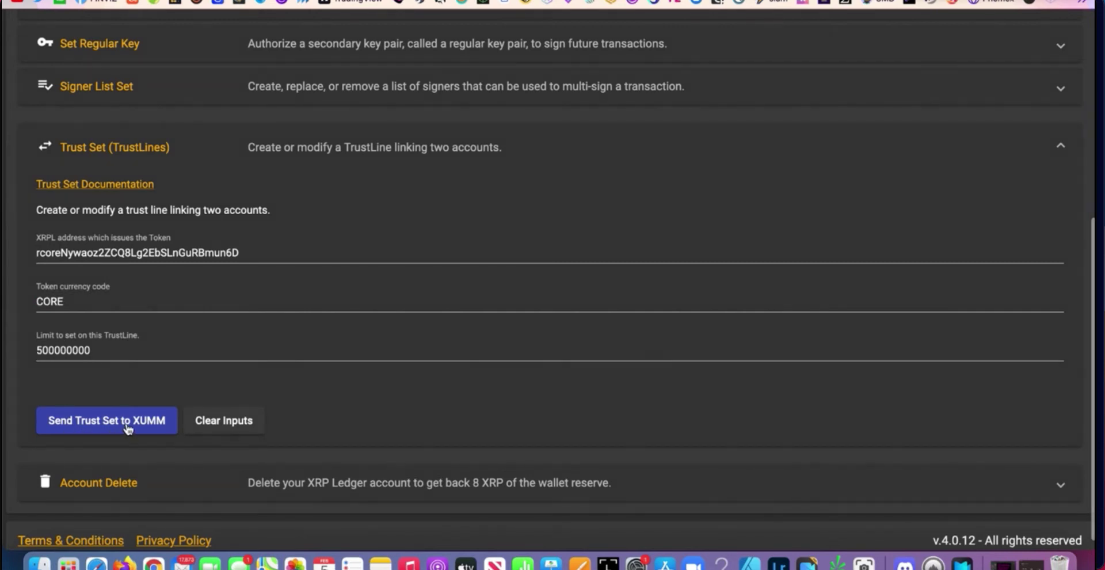
# Send the CORE Trust Set to XUMM and confirm the TrustSet transaction to get the QR code
pyautogui.click(149, 426)
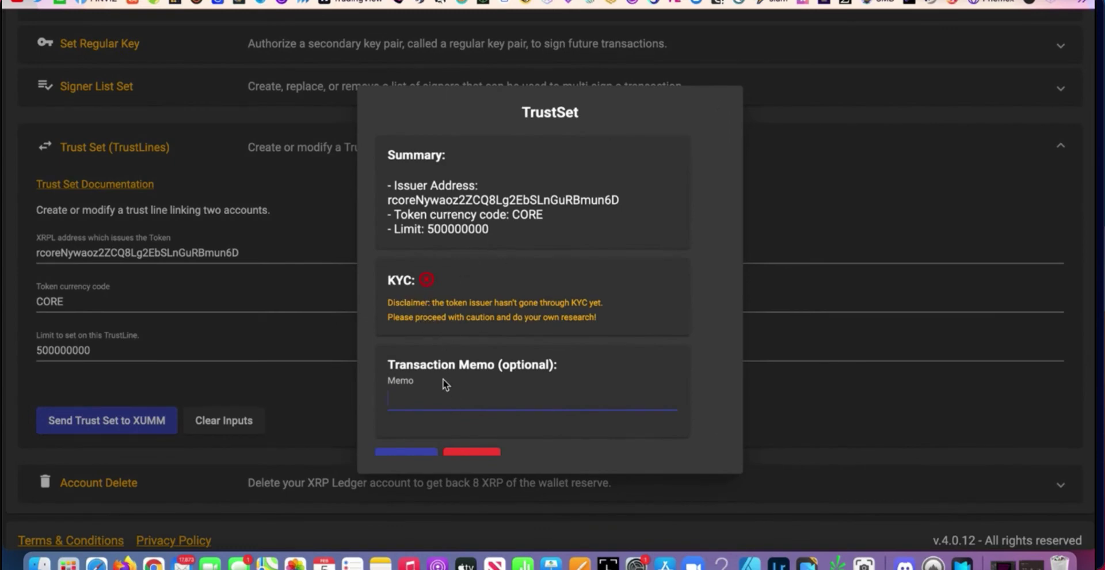
pyautogui.scroll(-2, 533, 325)
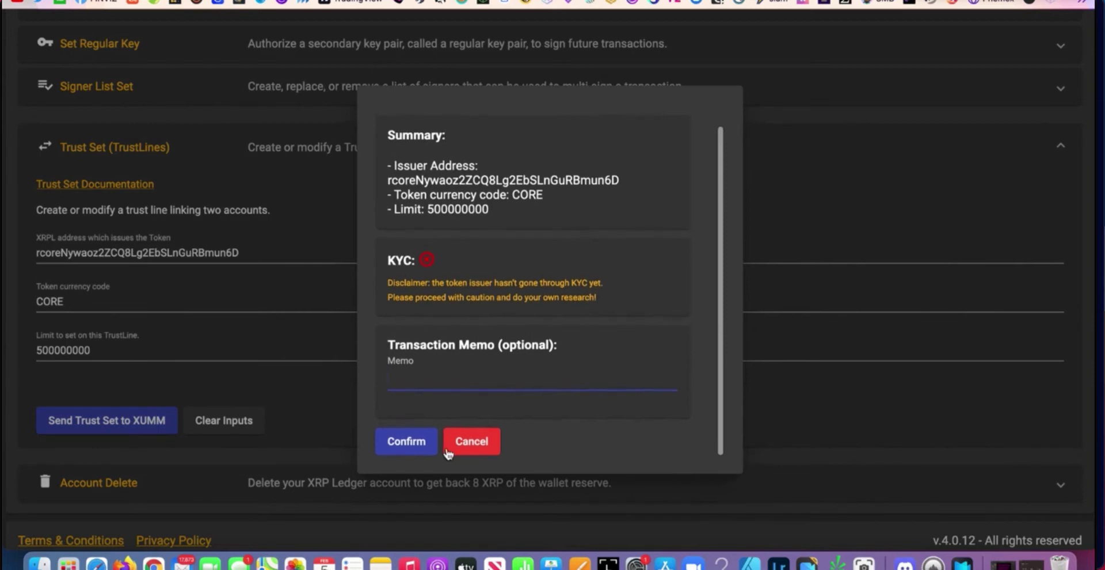
pyautogui.click(412, 447)
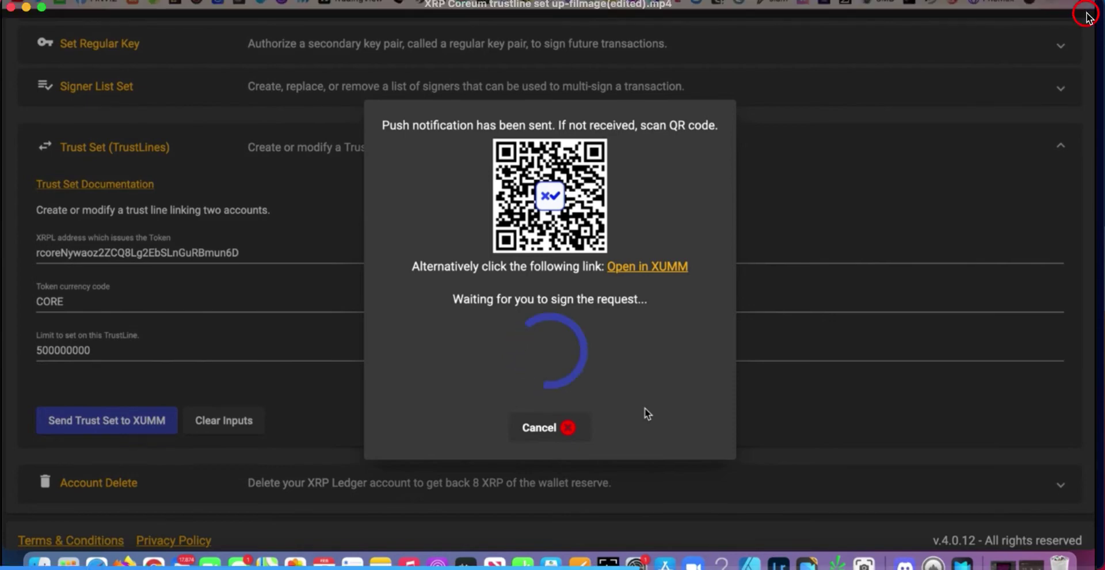
# Move the player aside and play the XUMM phone recording up to the password prompt
pyautogui.moveTo(1078, 25); pyautogui.dragTo(1049, 10)
pyautogui.click(1093, 69)
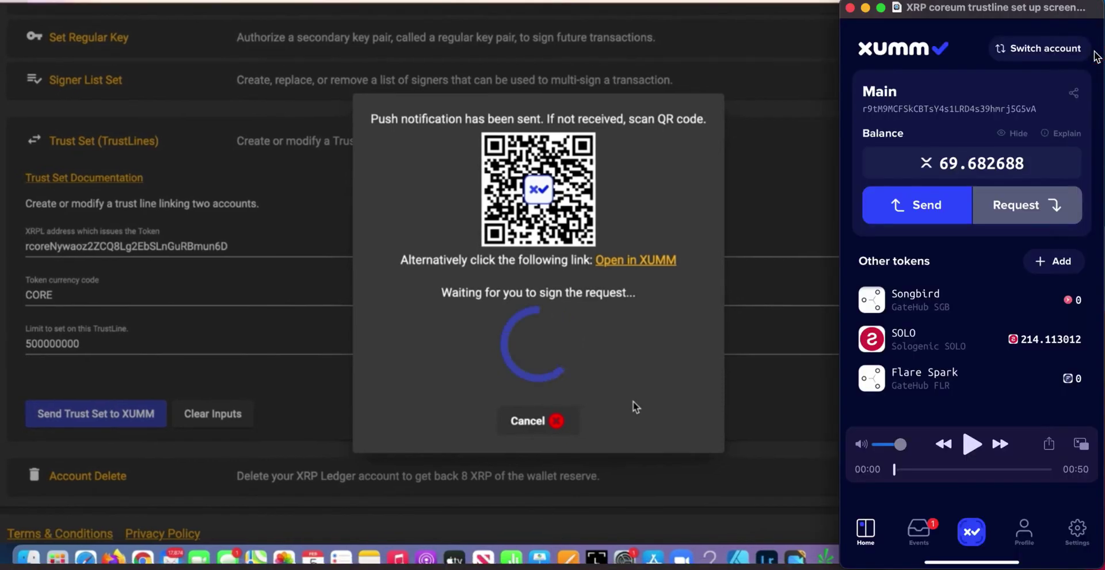
pyautogui.press('space')
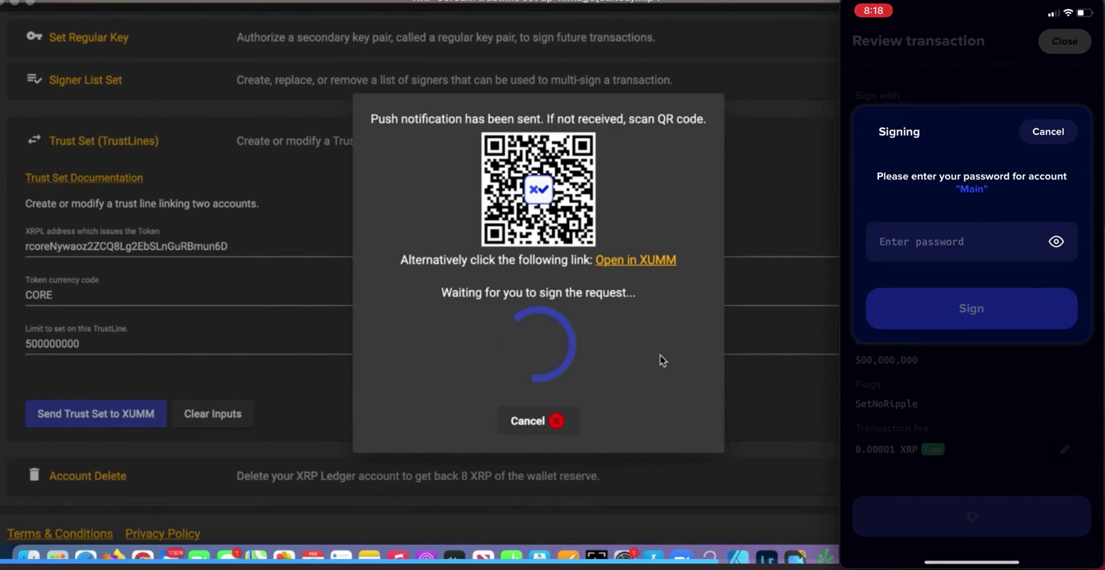
# Paste the account password and sign the CORE TrustSet so CORE shows with balance 0
pyautogui.moveTo(1004, 412)
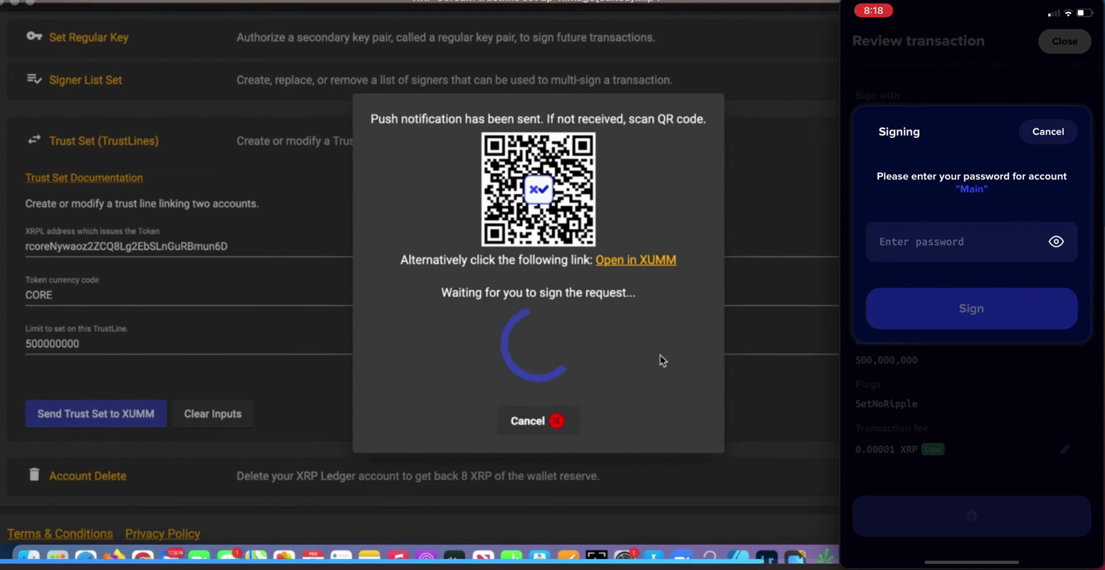
pyautogui.hotkey('ctrl', 'v')
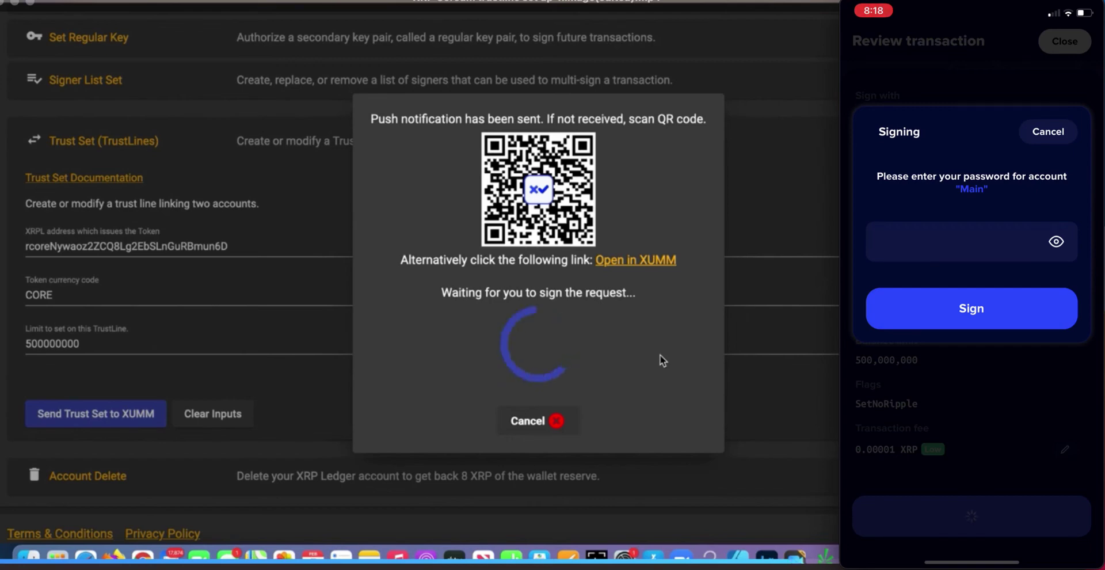
pyautogui.press('Return')
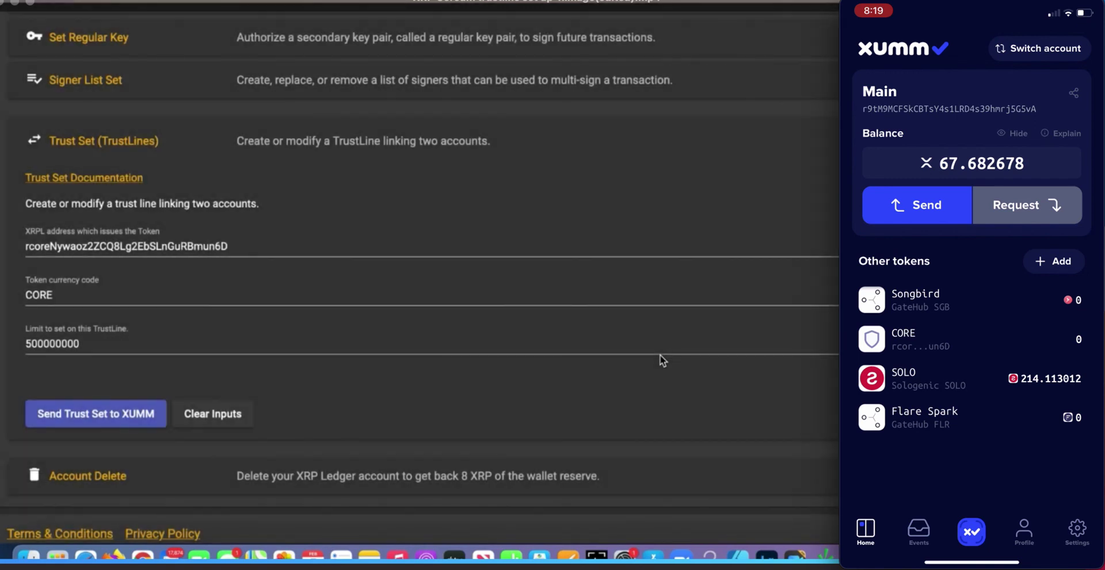
# Bring XRPL Services forward and scroll up to the 85.682678 XRP account balance
pyautogui.moveTo(967, 119)
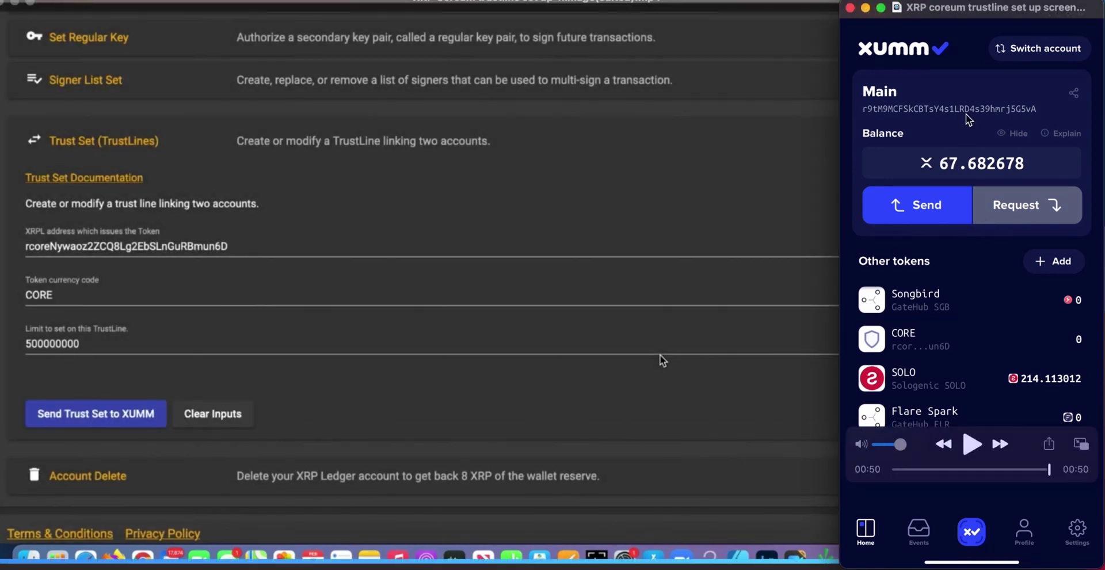
pyautogui.click(833, 29)
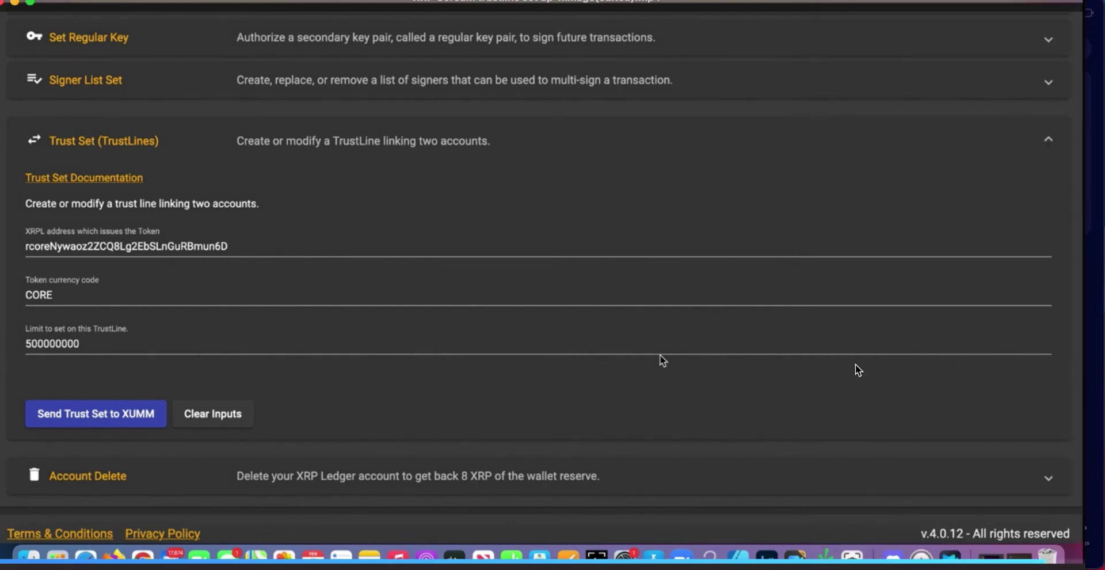
pyautogui.scroll(10, 713, 451)
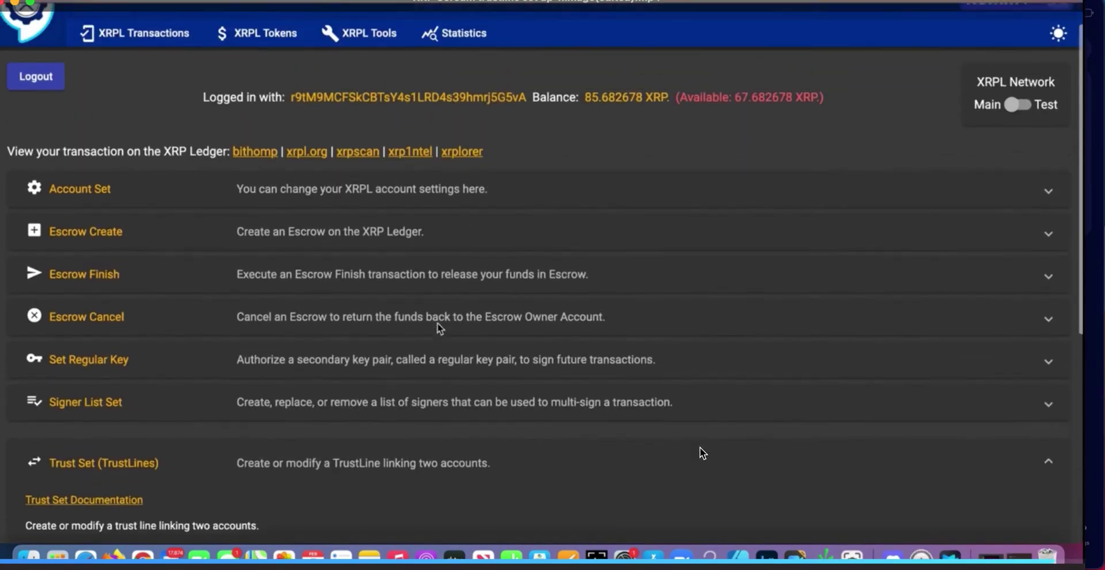